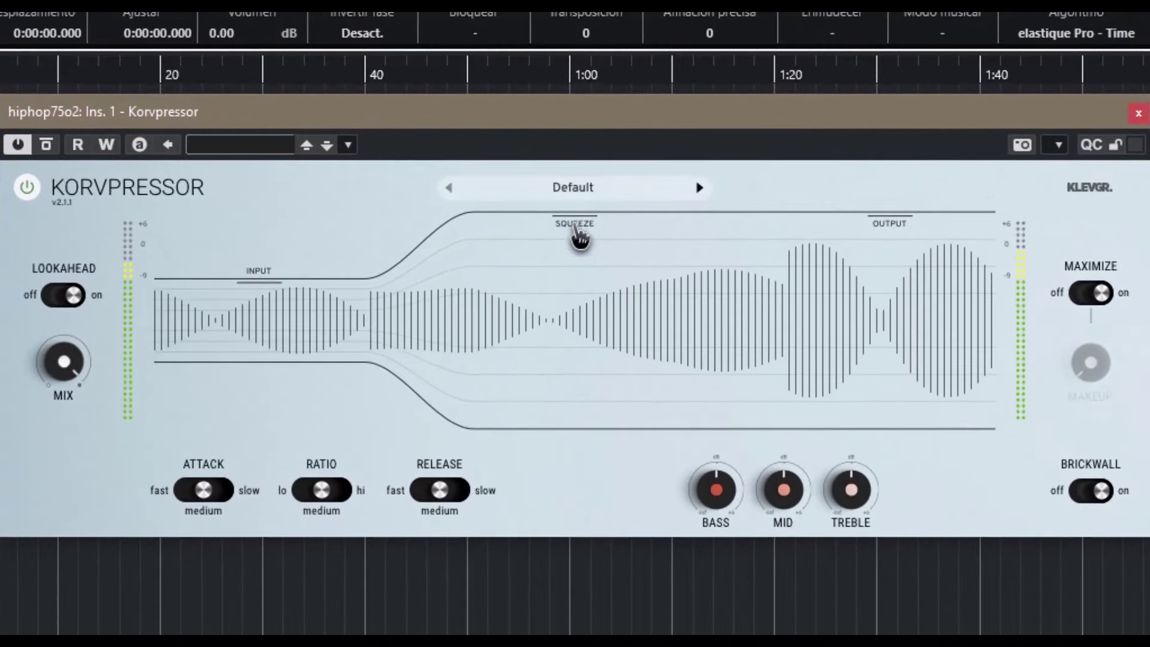
# Shape the compression with a much lower Squeeze level, a low ratio, slow attack and fast release
pyautogui.moveTo(581, 240); pyautogui.dragTo(593, 321)
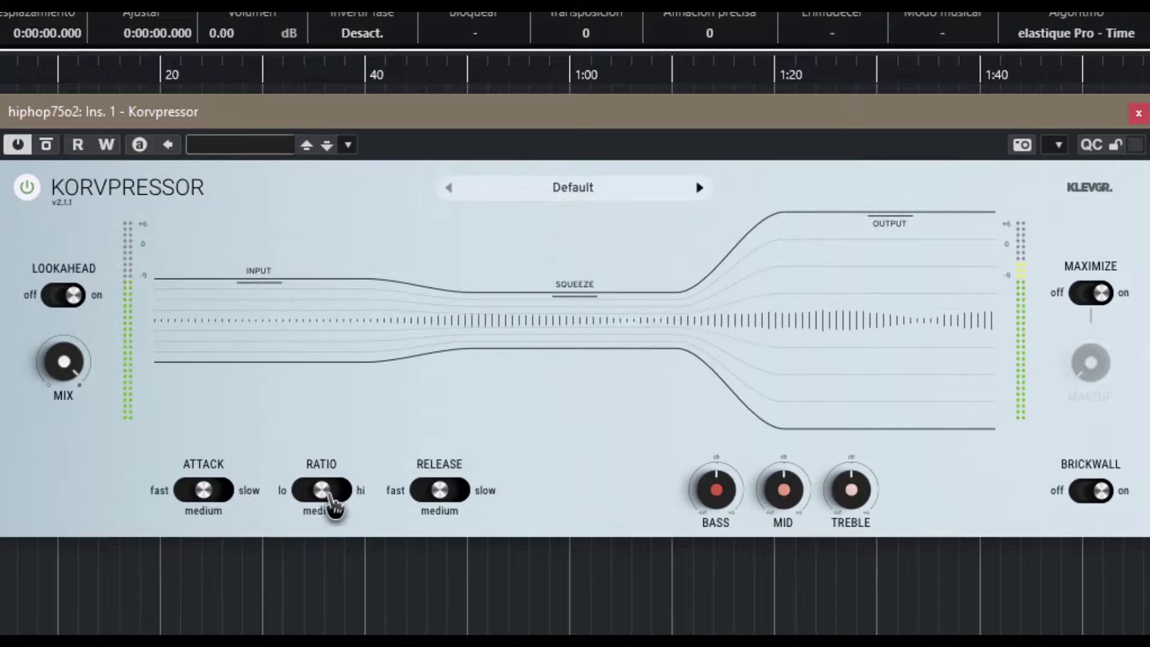
pyautogui.click(331, 497)
pyautogui.click(324, 498)
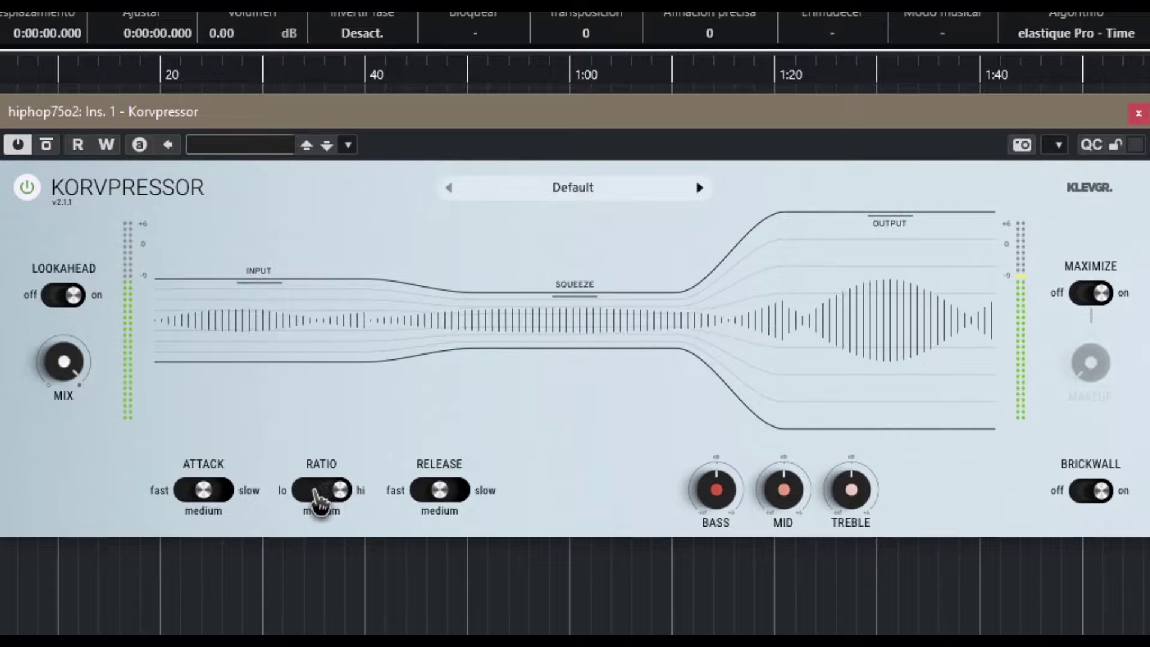
pyautogui.click(160, 505)
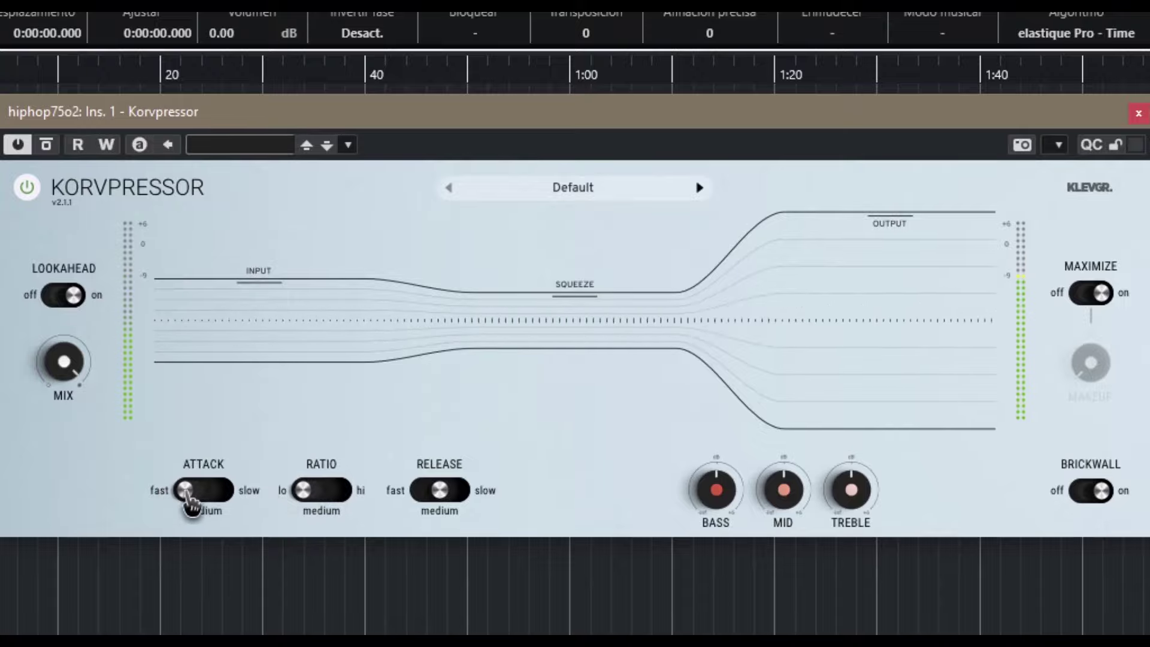
pyautogui.click(236, 508)
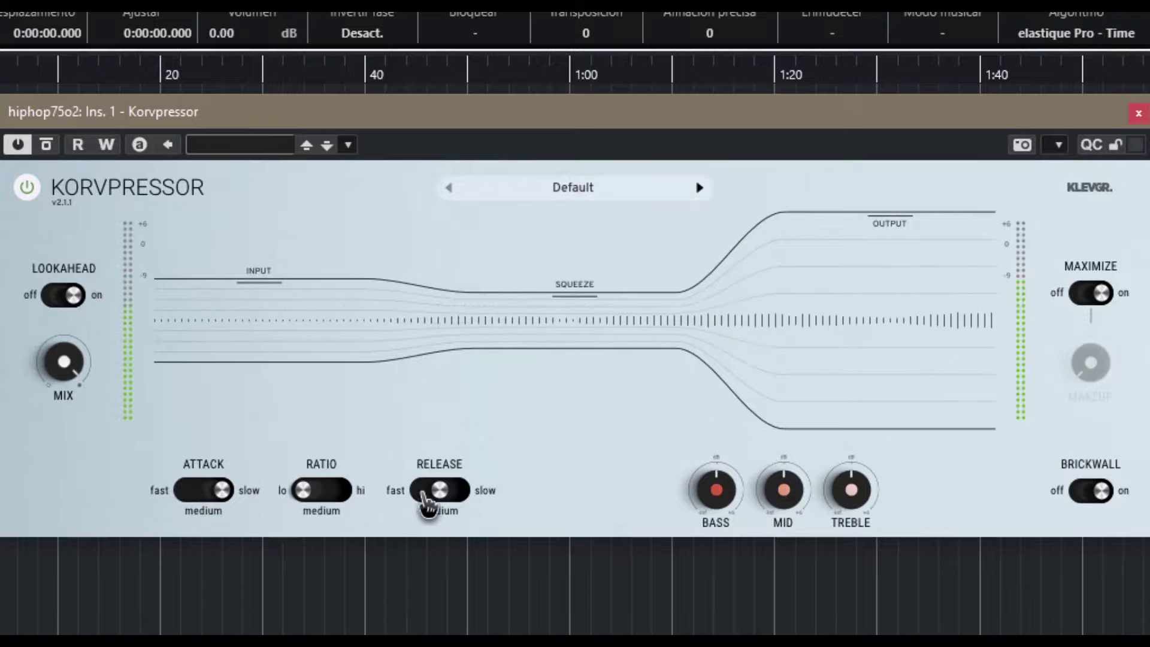
pyautogui.click(427, 505)
pyautogui.click(458, 502)
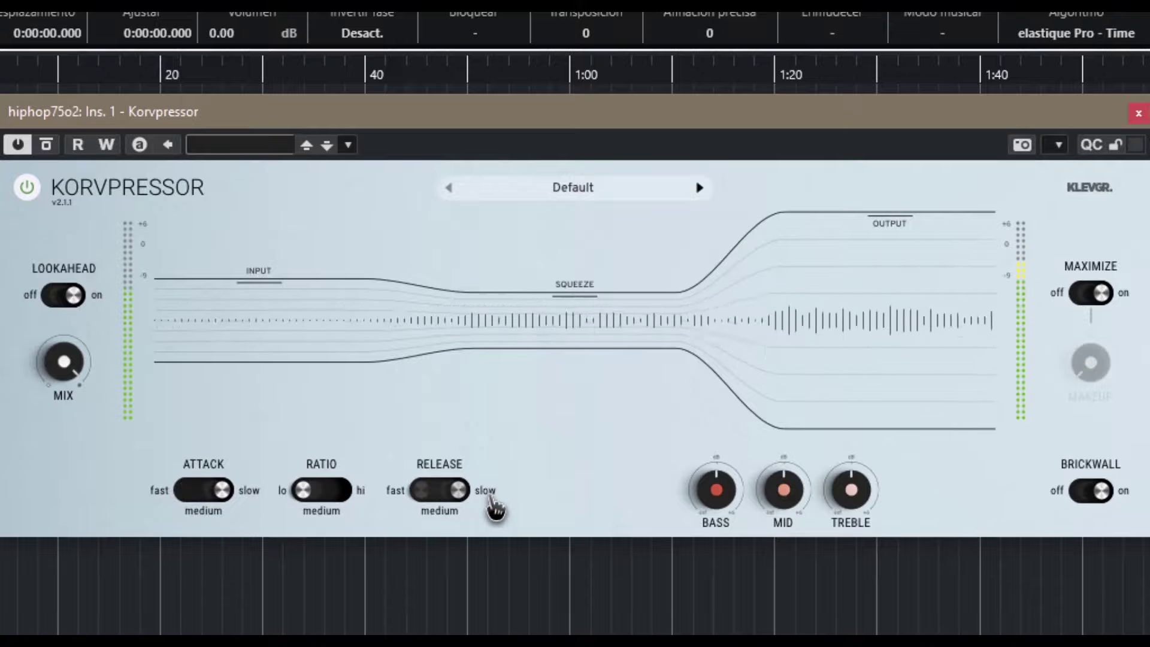
pyautogui.click(414, 506)
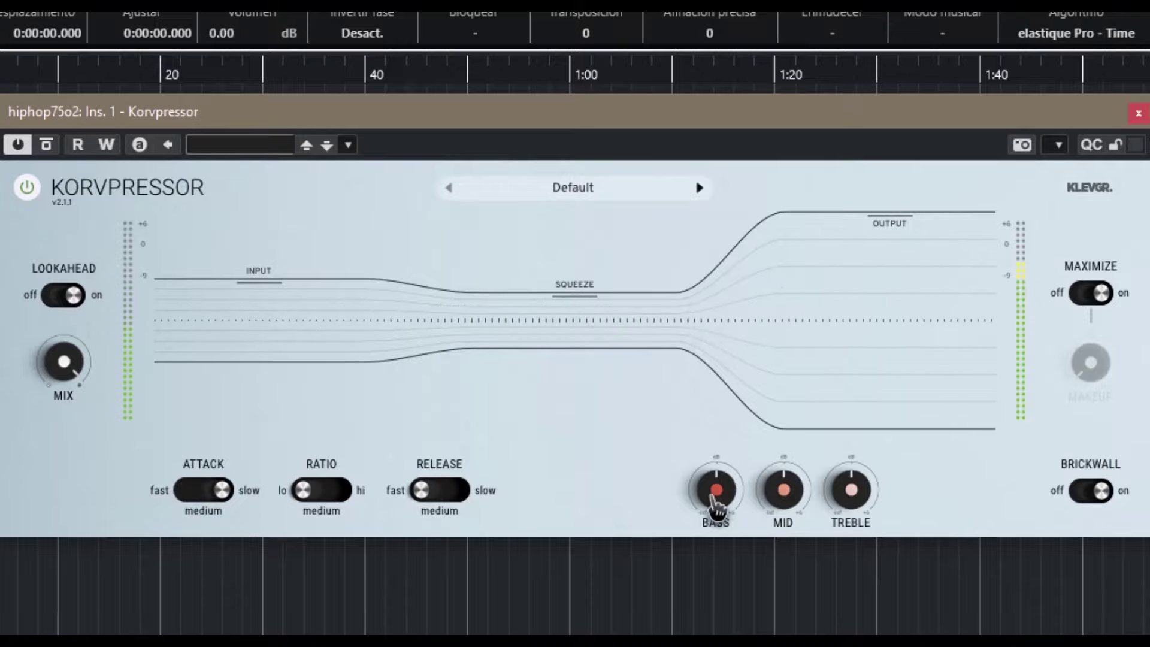
# Adjust the tone by cutting Bass, boosting Mid by 1.4 dB and boosting Treble slightly
pyautogui.moveTo(713, 487)
pyautogui.mouseDown()
pyautogui.moveTo(732, 465)
pyautogui.moveTo(723, 456)
pyautogui.moveTo(720, 533)
pyautogui.moveTo(718, 510)
pyautogui.mouseUp()
pyautogui.moveTo(783, 490)
pyautogui.mouseDown()
pyautogui.moveTo(790, 458)
pyautogui.moveTo(789, 476)
pyautogui.mouseUp()
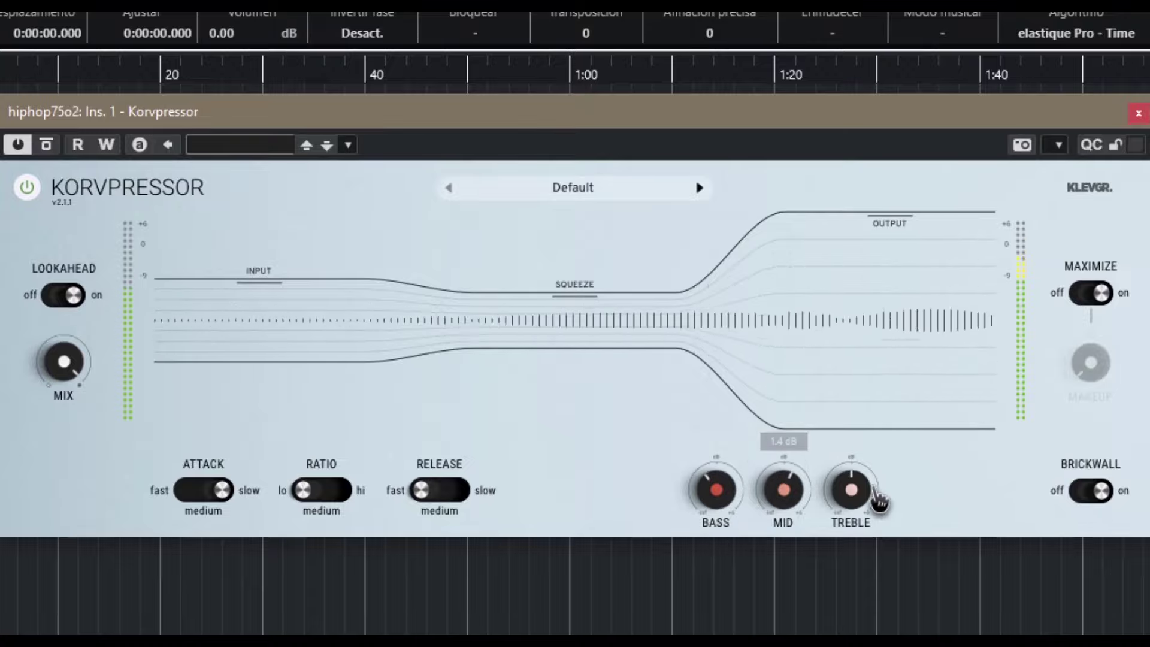
pyautogui.moveTo(851, 494)
pyautogui.mouseDown()
pyautogui.moveTo(863, 433)
pyautogui.moveTo(855, 502)
pyautogui.mouseUp()
# Disable Maximize, raise the Makeup gain slightly, and try lowering the Mix before restoring it to full
pyautogui.click(1087, 294)
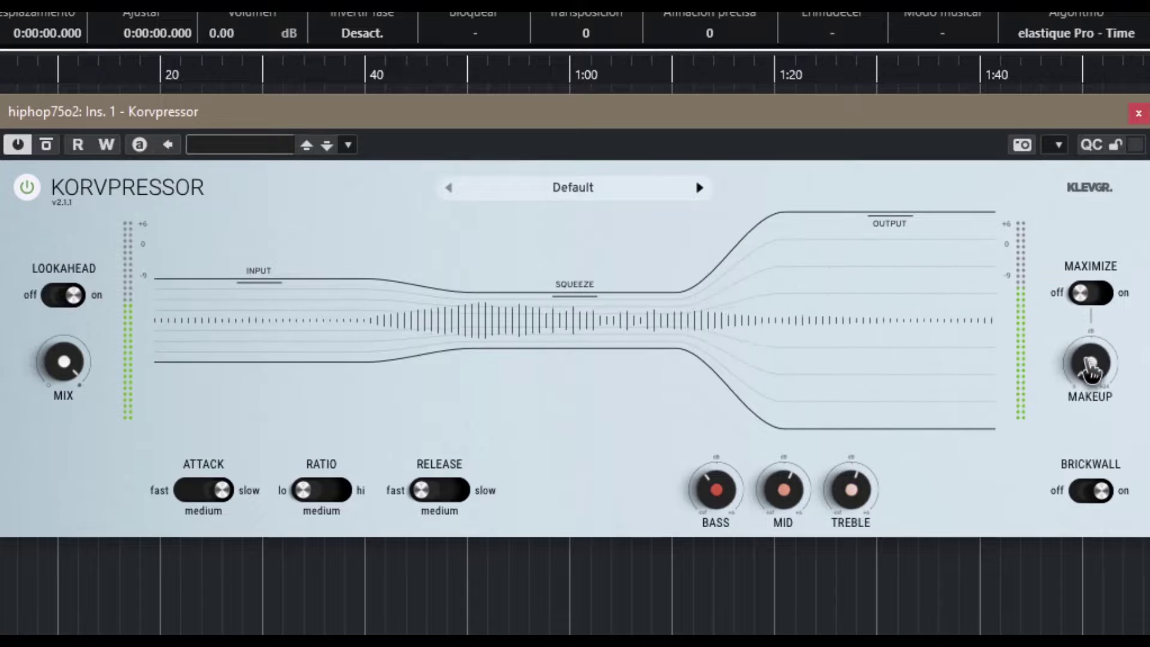
pyautogui.moveTo(1093, 333); pyautogui.dragTo(1099, 291)
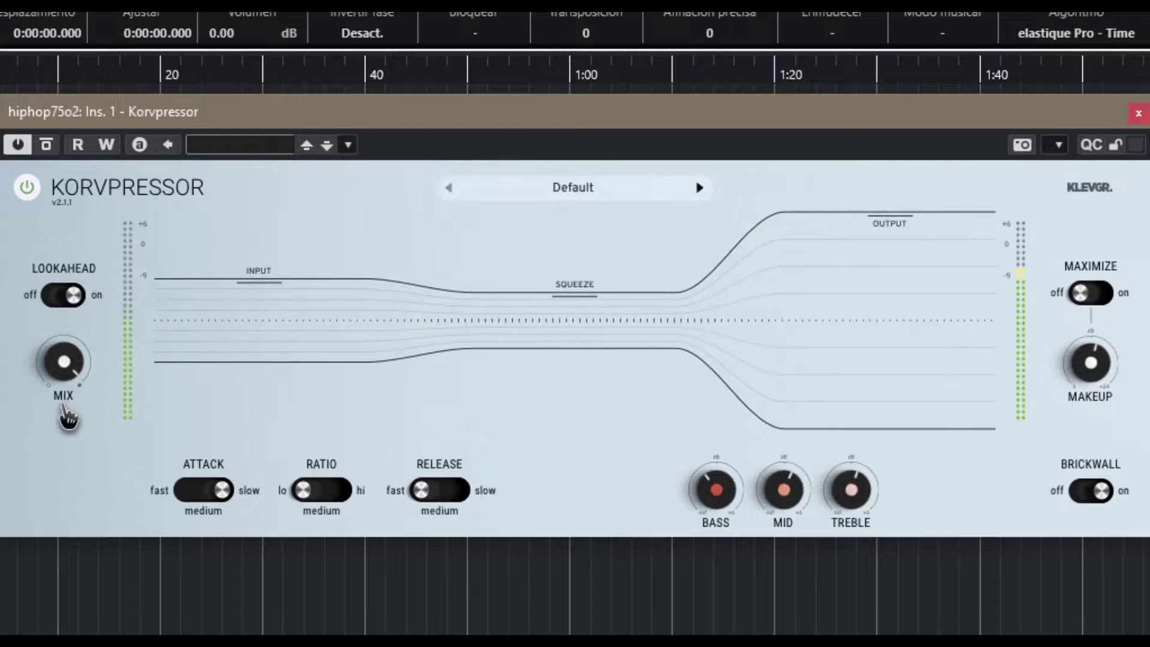
pyautogui.moveTo(72, 398); pyautogui.dragTo(85, 542)
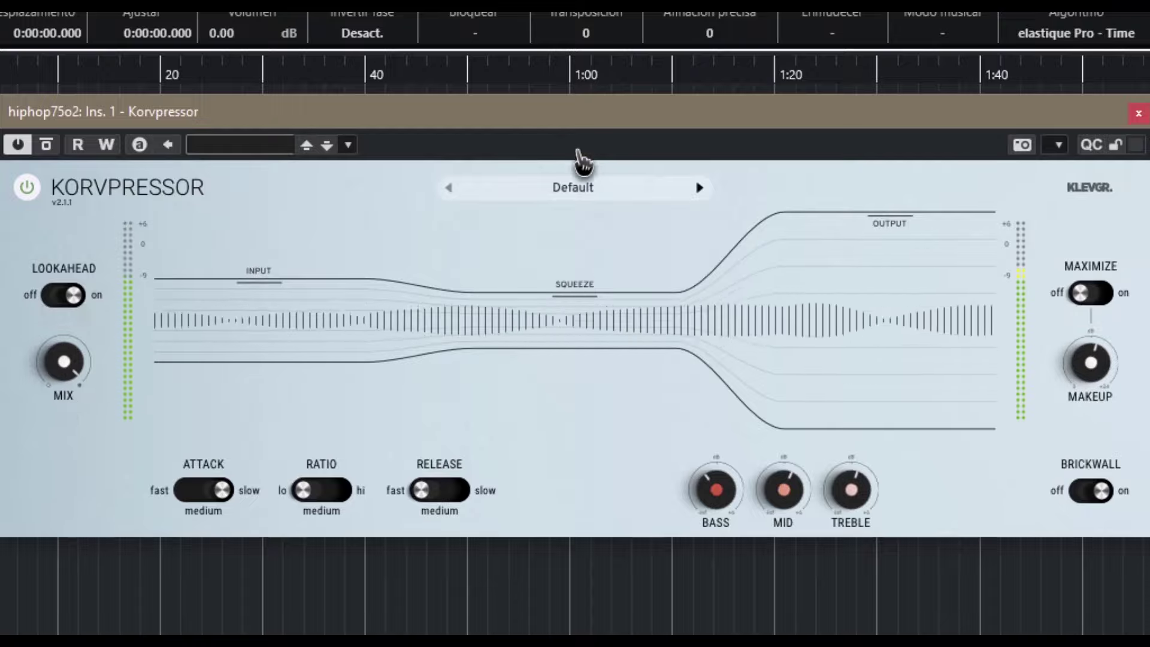
# Audition the Energizer 1 and Energizer 2 presets from the Drums category
pyautogui.click(563, 189)
pyautogui.click(434, 283)
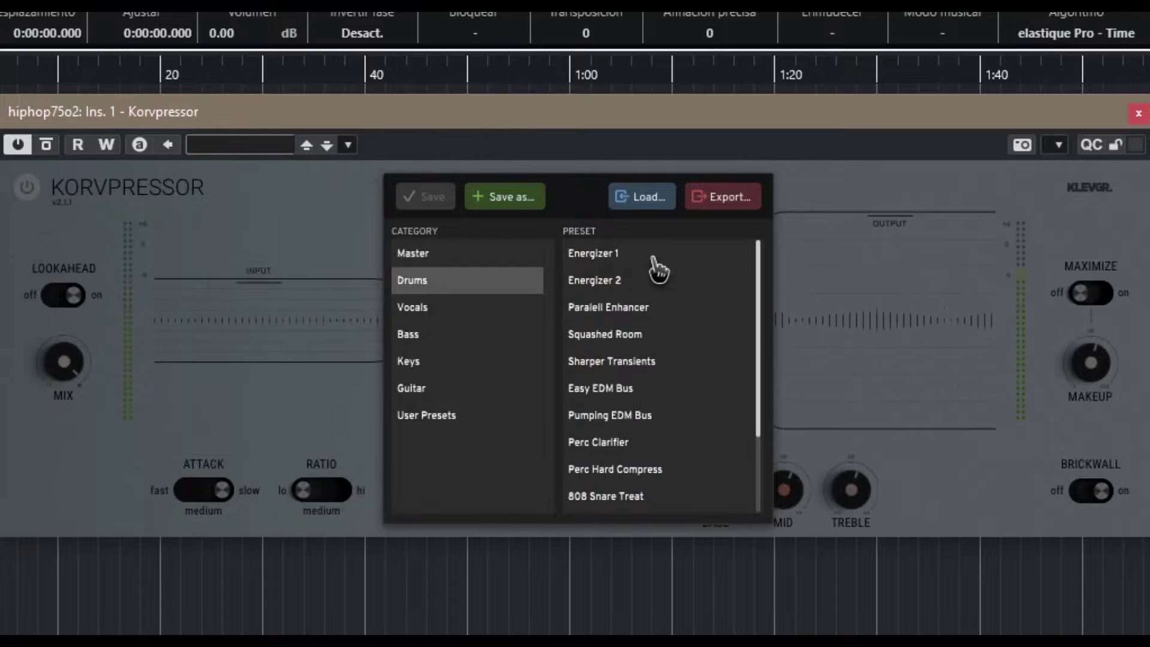
pyautogui.click(639, 259)
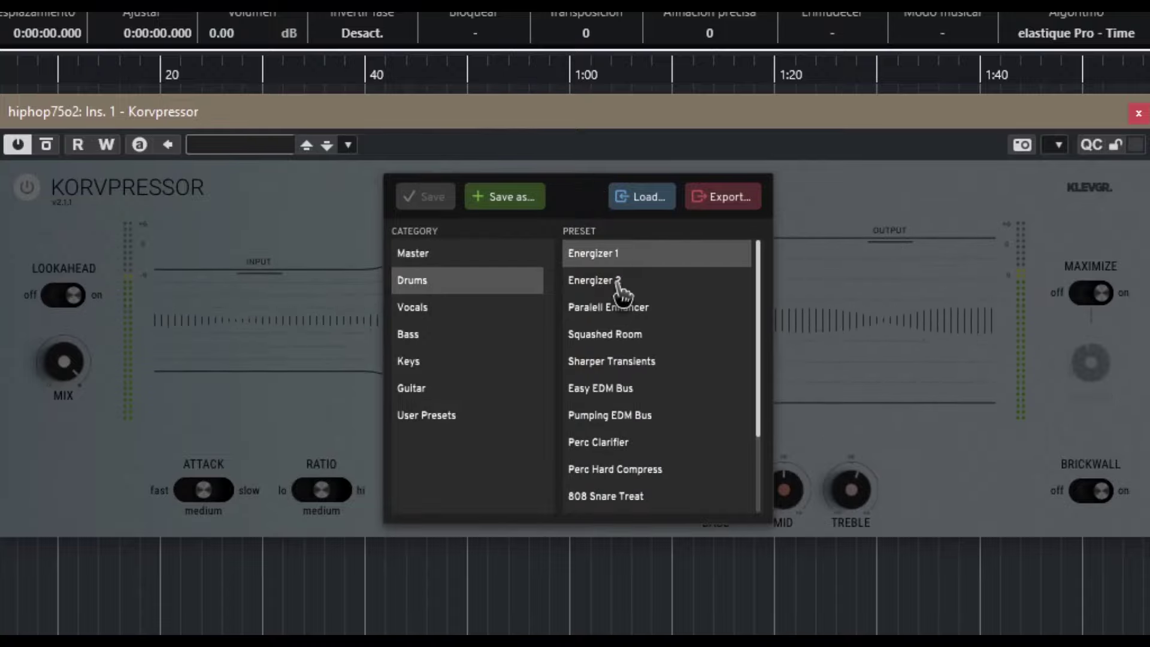
pyautogui.click(620, 283)
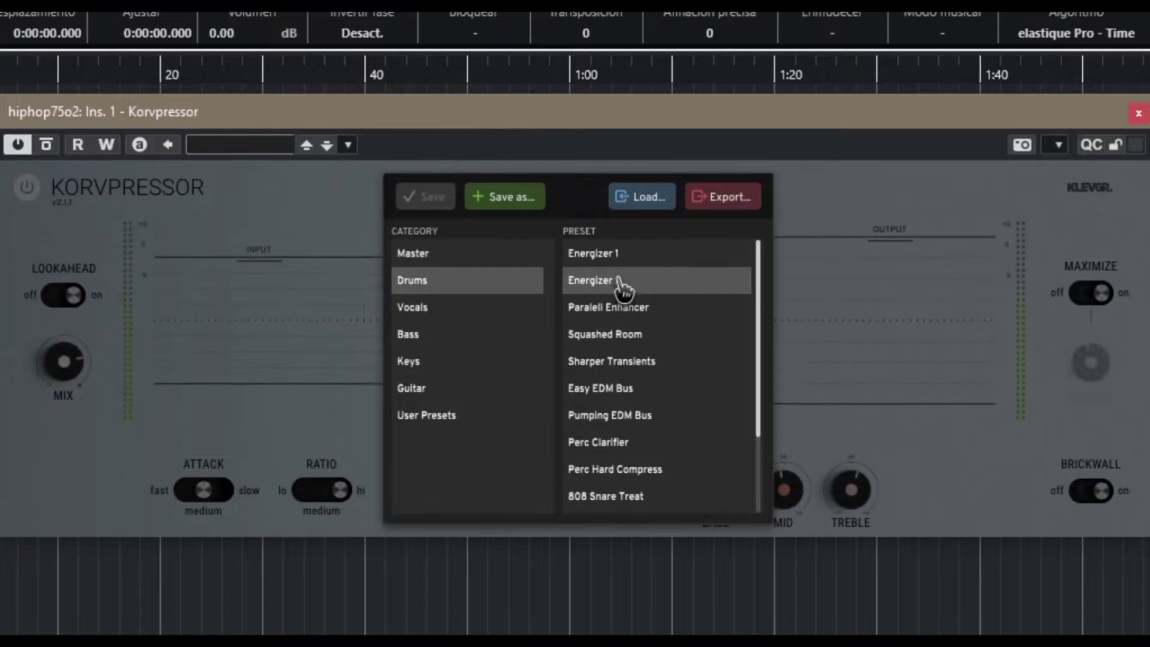
pyautogui.click(847, 288)
# Audition the following drum presets one by one from Paralell Enhancer through Perc Clarifier, and stop playback
pyautogui.click(699, 188)
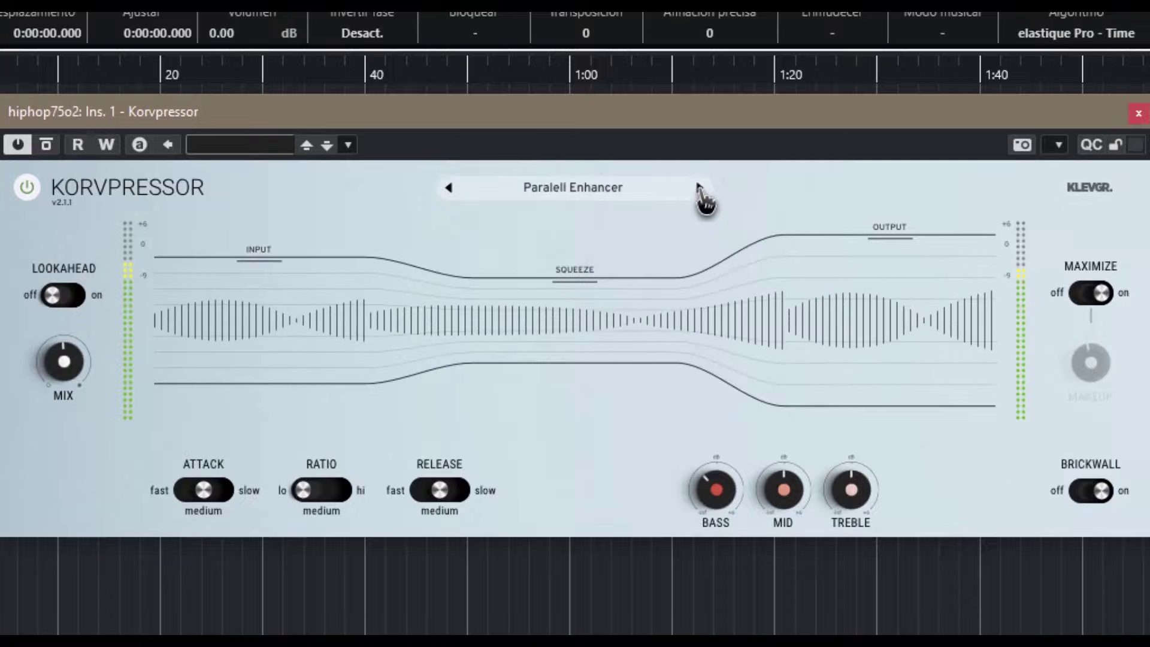
pyautogui.click(699, 187)
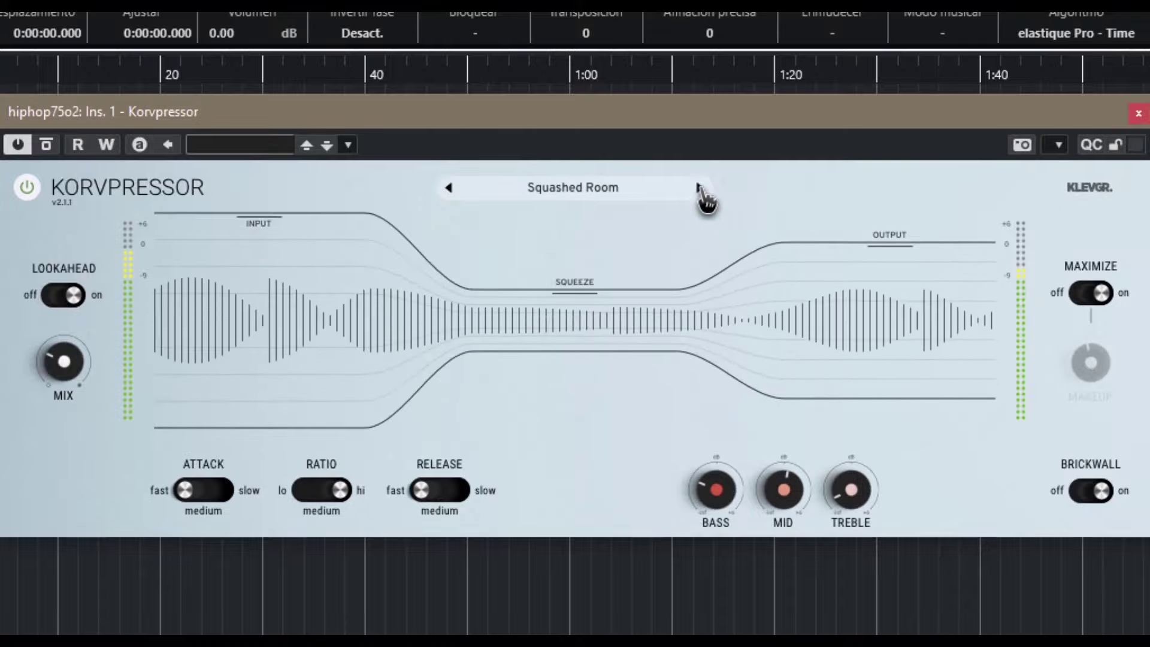
pyautogui.click(700, 188)
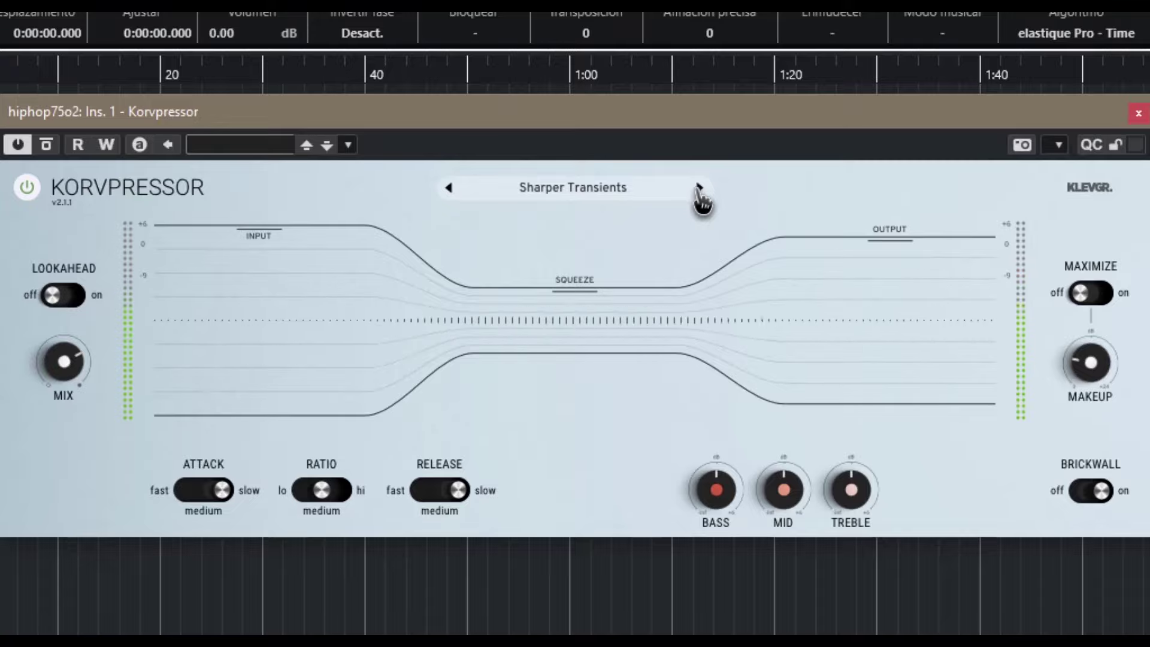
pyautogui.click(699, 188)
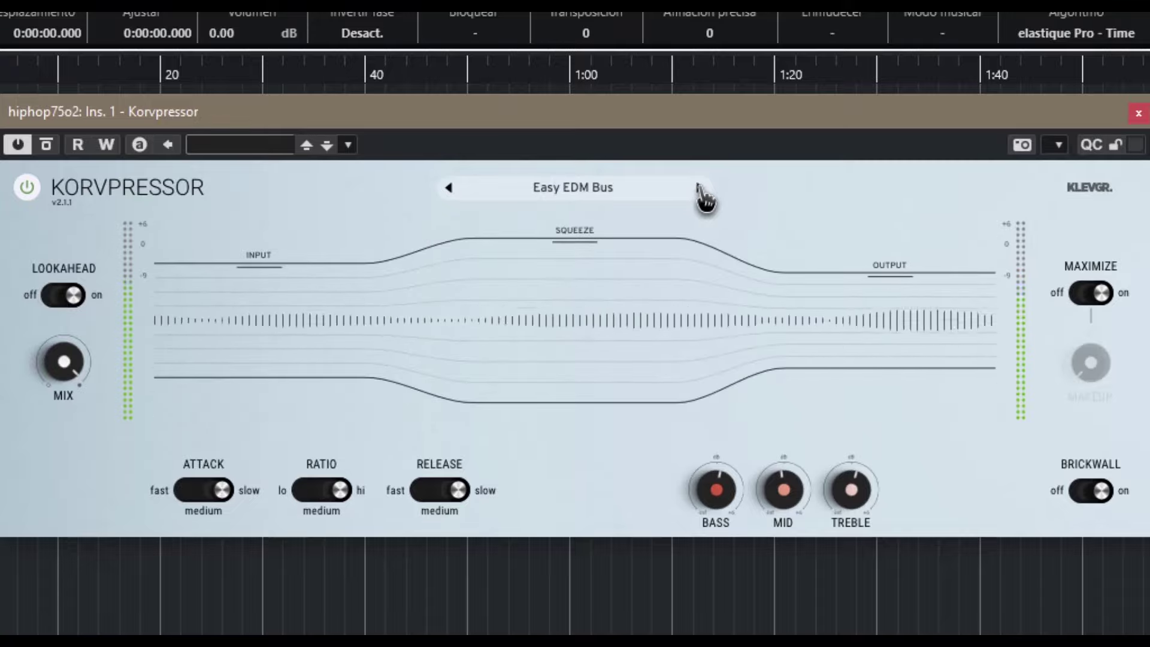
pyautogui.click(700, 188)
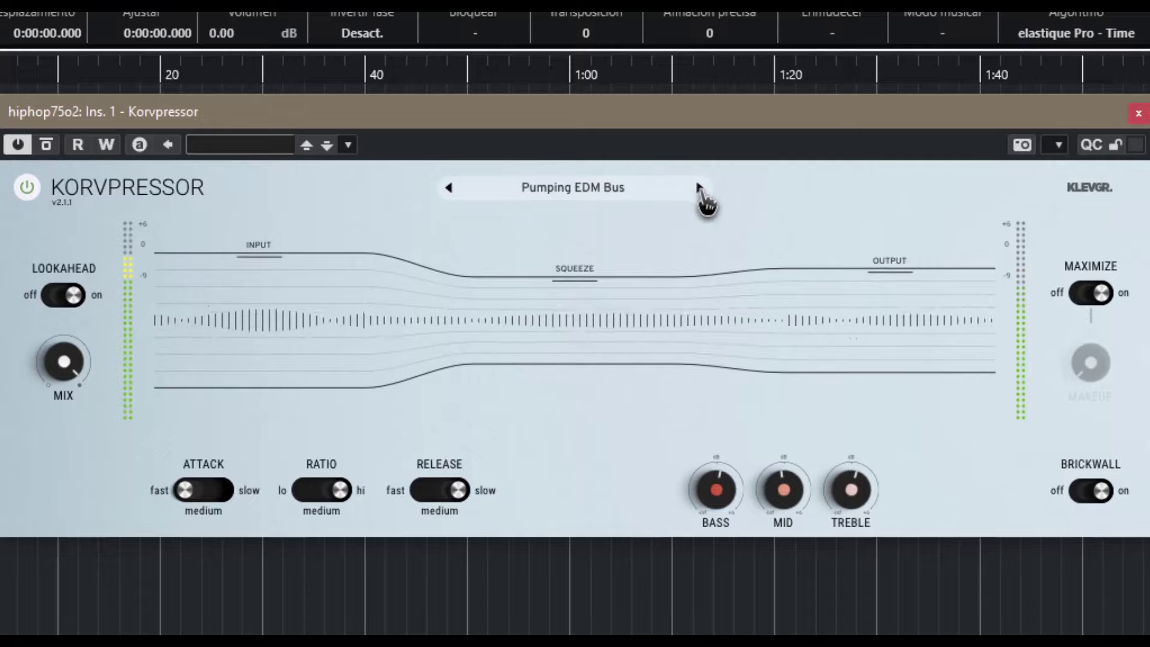
pyautogui.click(700, 188)
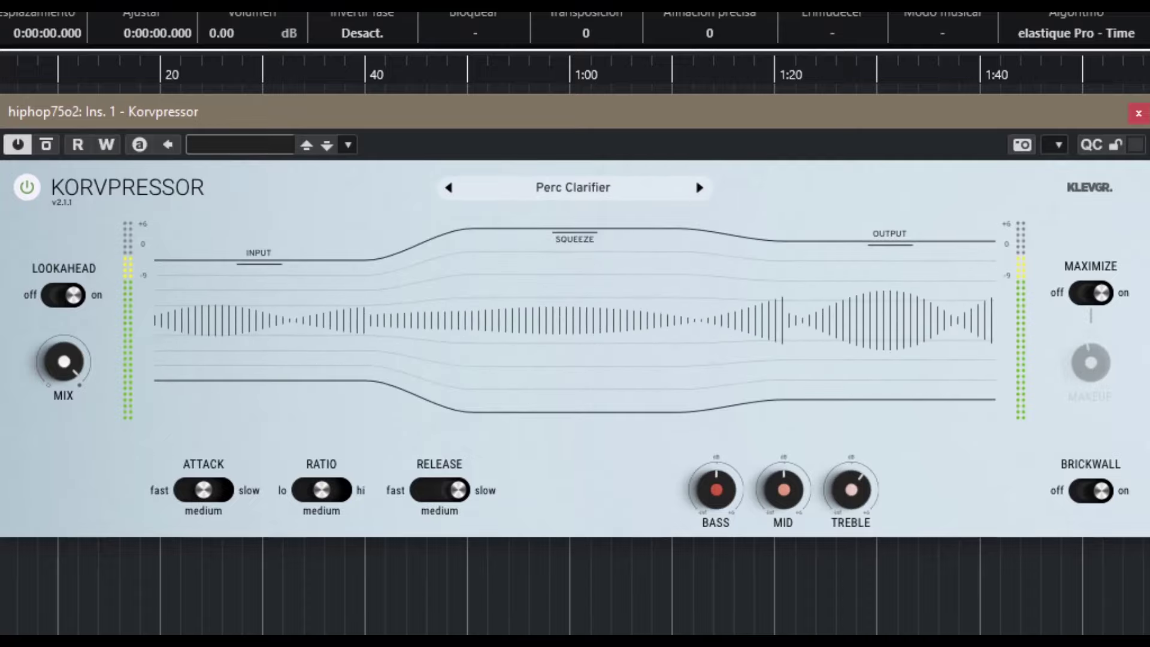
pyautogui.press('space')
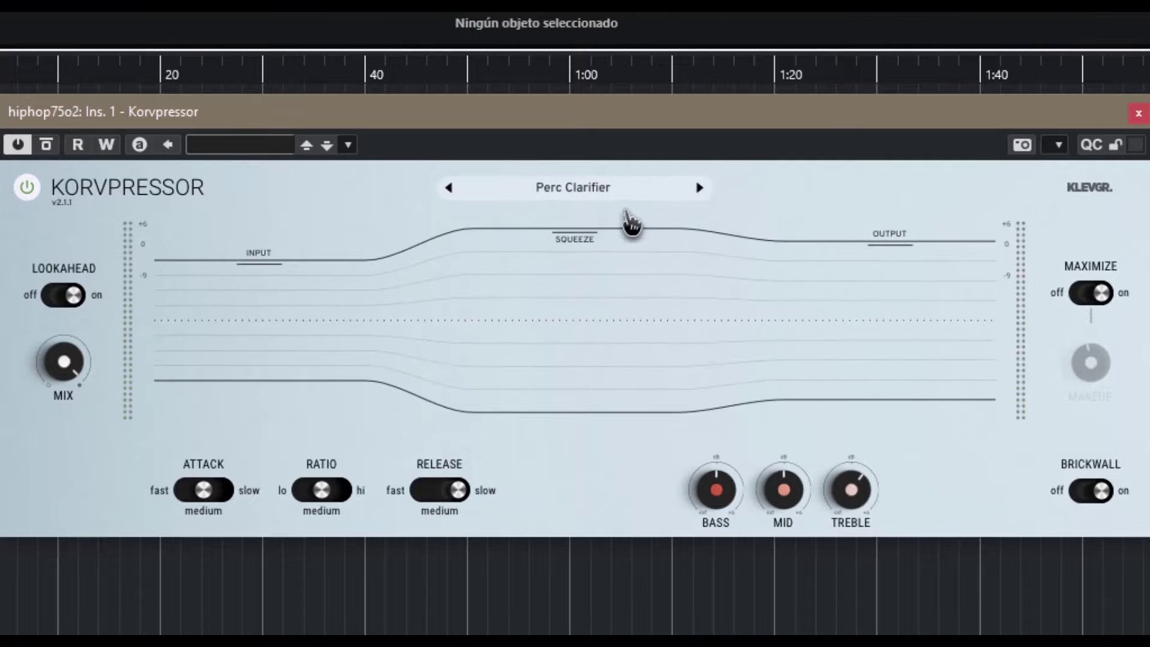
# Load the Default preset from the Master category
pyautogui.click(575, 192)
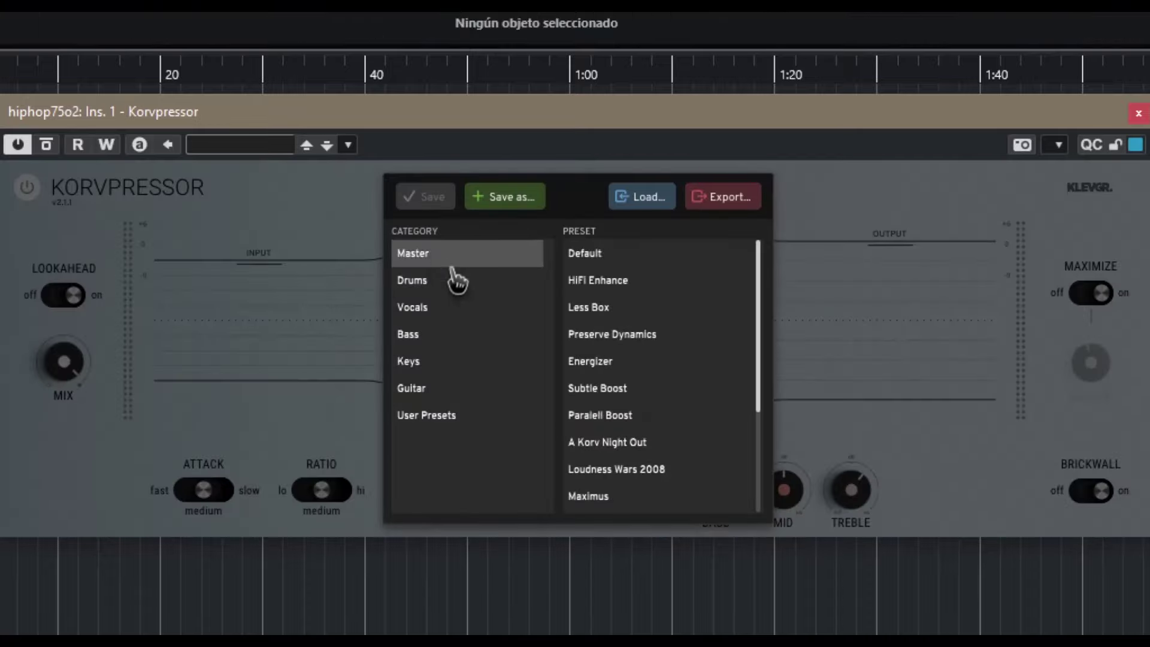
pyautogui.click(605, 265)
pyautogui.click(872, 180)
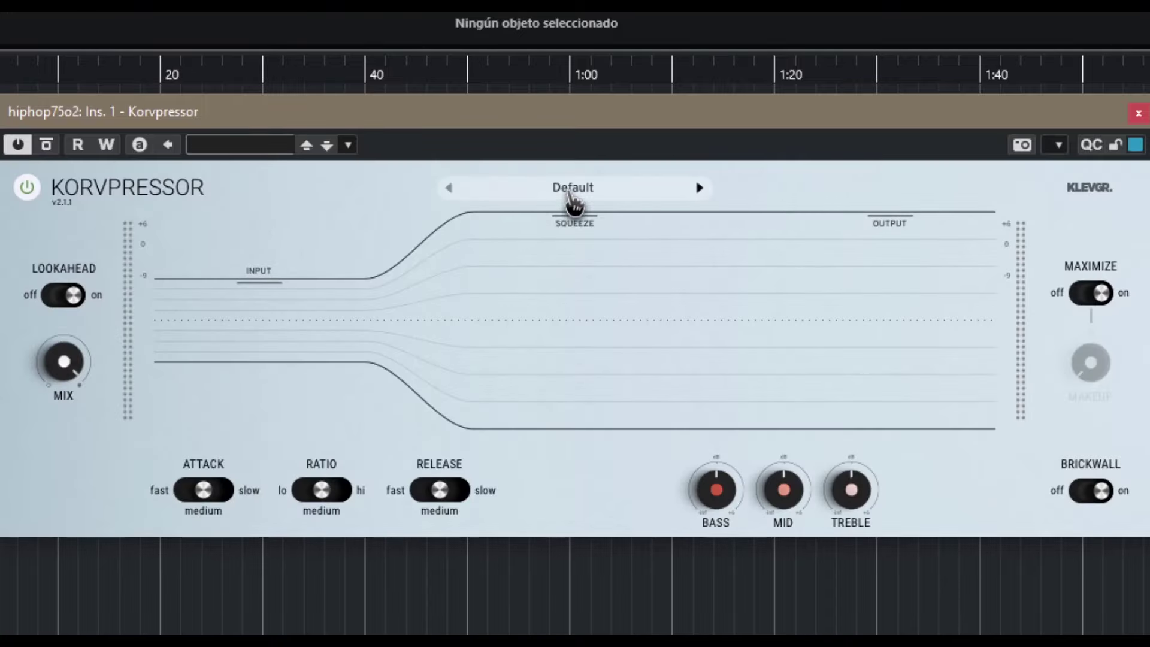
# Browse the Drums, Vocals, Bass, Keys, Guitar and User Presets categories in the preset browser without loading a preset
pyautogui.click(572, 196)
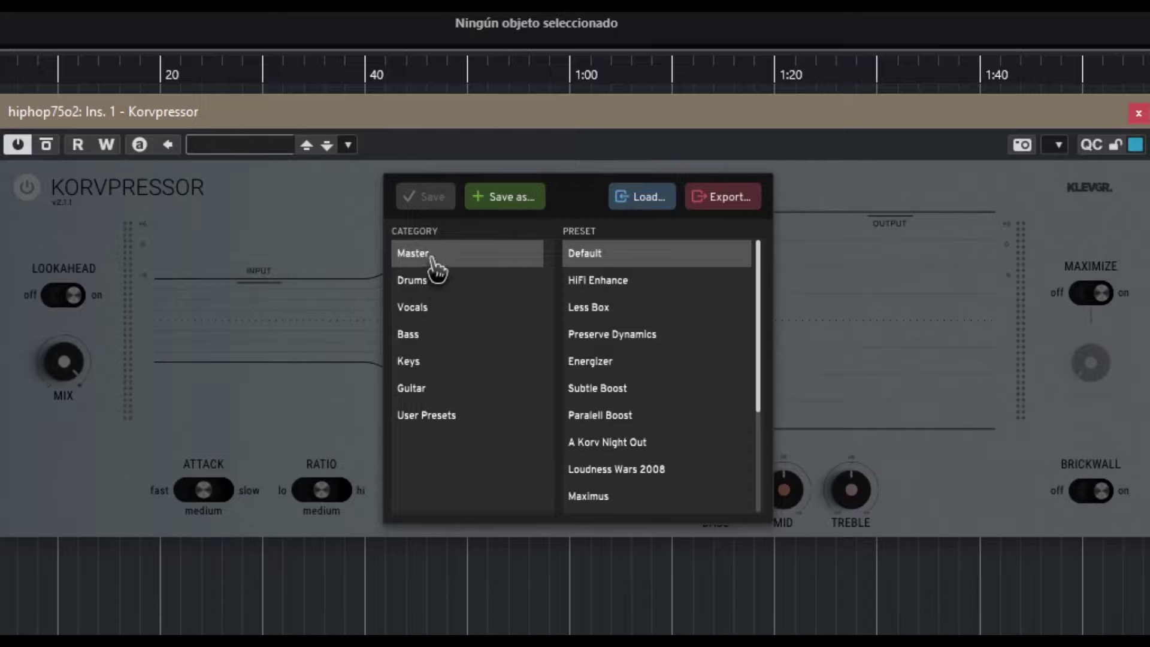
pyautogui.click(430, 283)
pyautogui.click(432, 310)
pyautogui.click(428, 335)
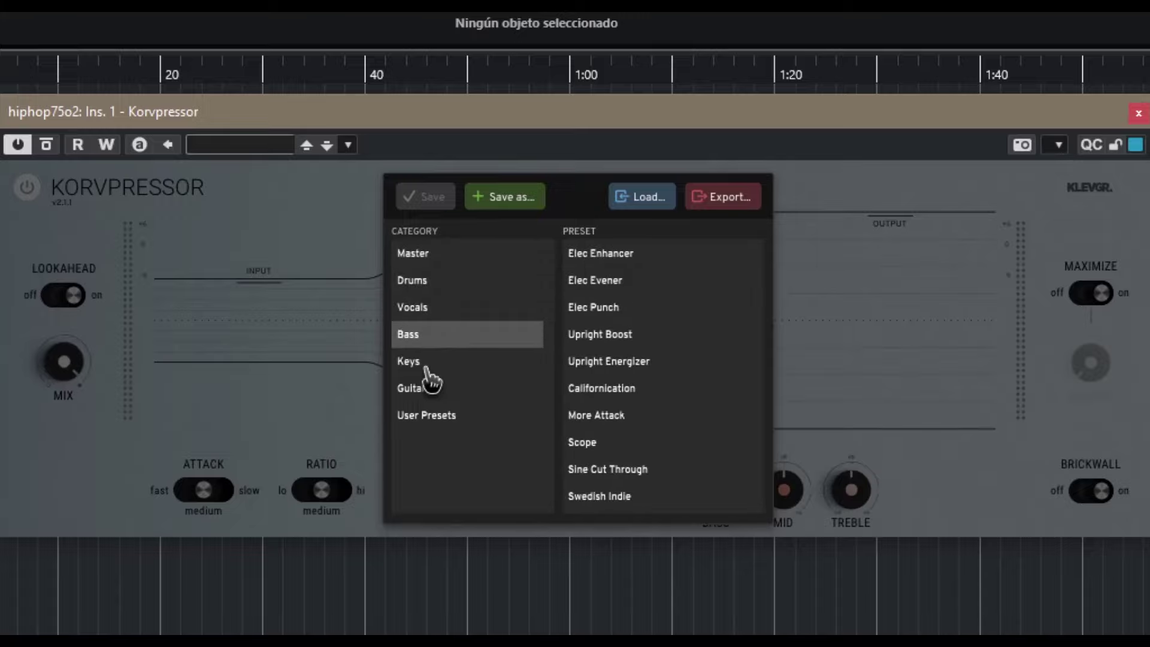
pyautogui.click(432, 363)
pyautogui.click(440, 389)
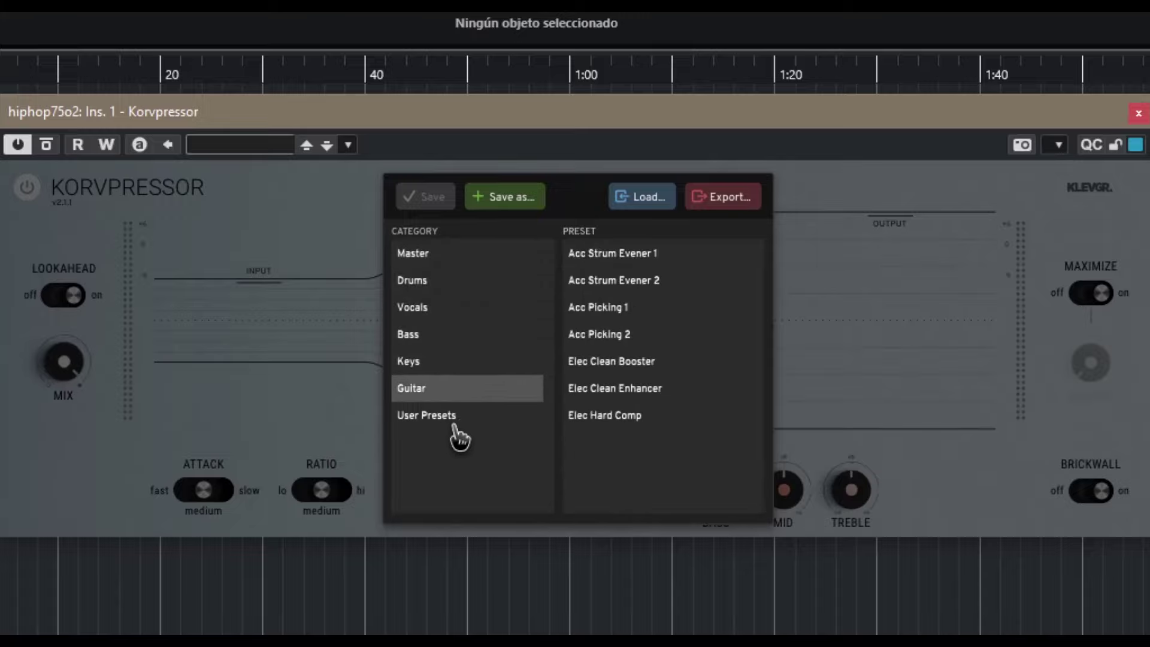
pyautogui.click(456, 422)
pyautogui.click(456, 314)
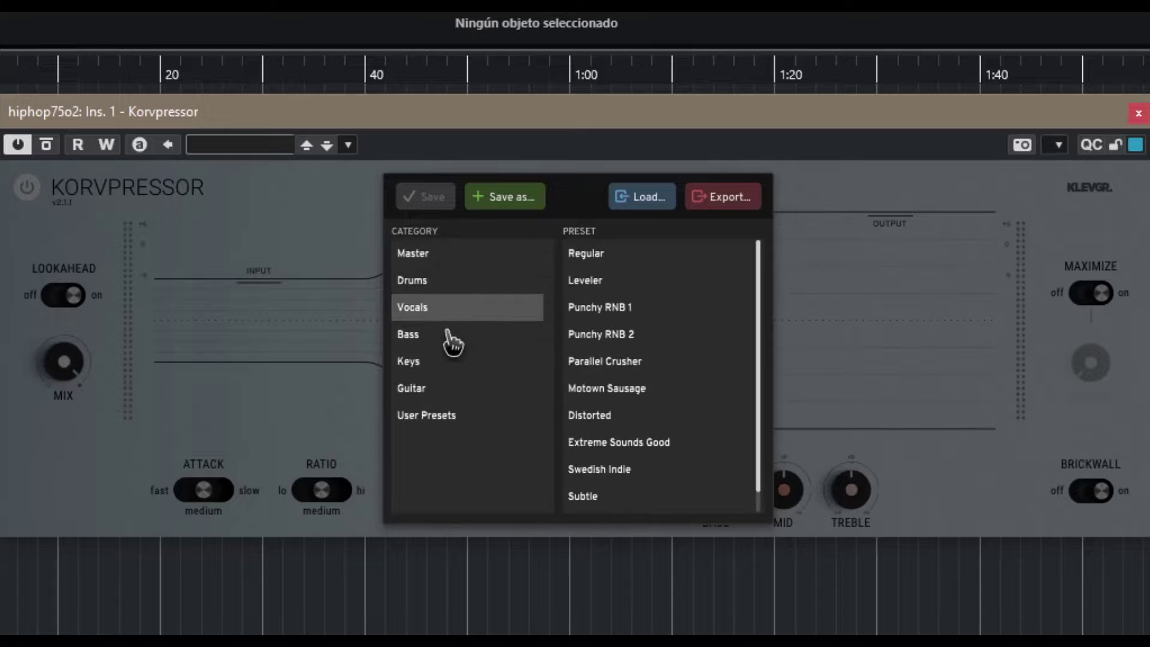
pyautogui.click(934, 278)
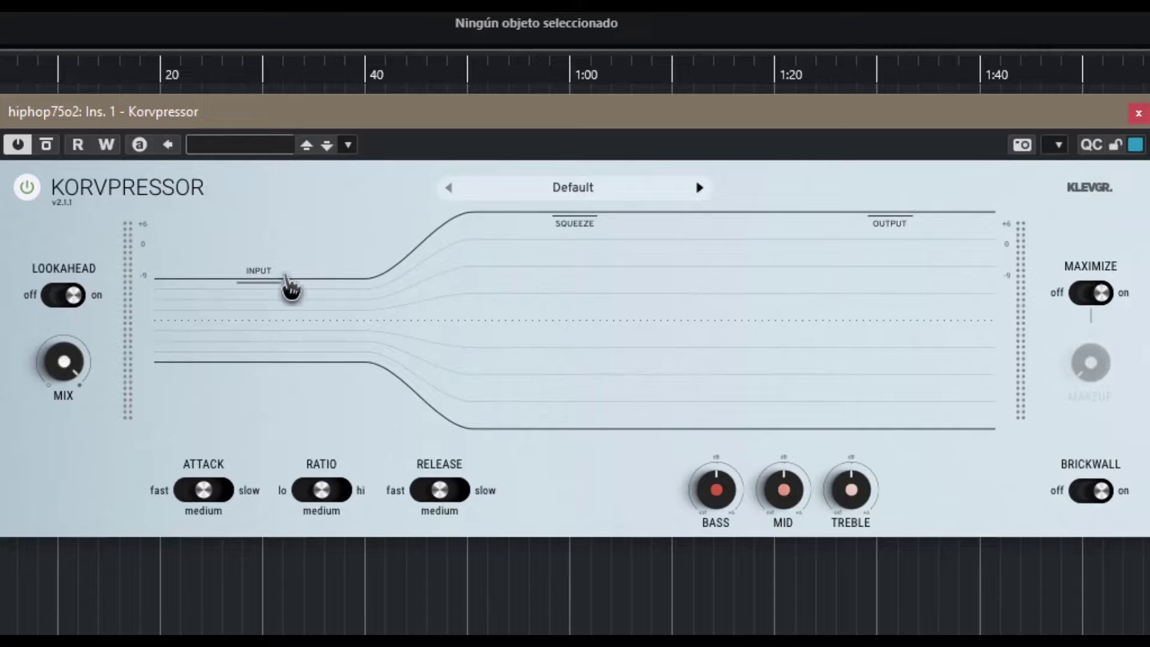
# Lower the Input and Squeeze levels slightly and reduce the Output level to about -3.3 dB
pyautogui.moveTo(268, 285)
pyautogui.mouseDown()
pyautogui.moveTo(270, 326)
pyautogui.moveTo(288, 245)
pyautogui.moveTo(287, 296)
pyautogui.moveTo(290, 287)
pyautogui.mouseUp()
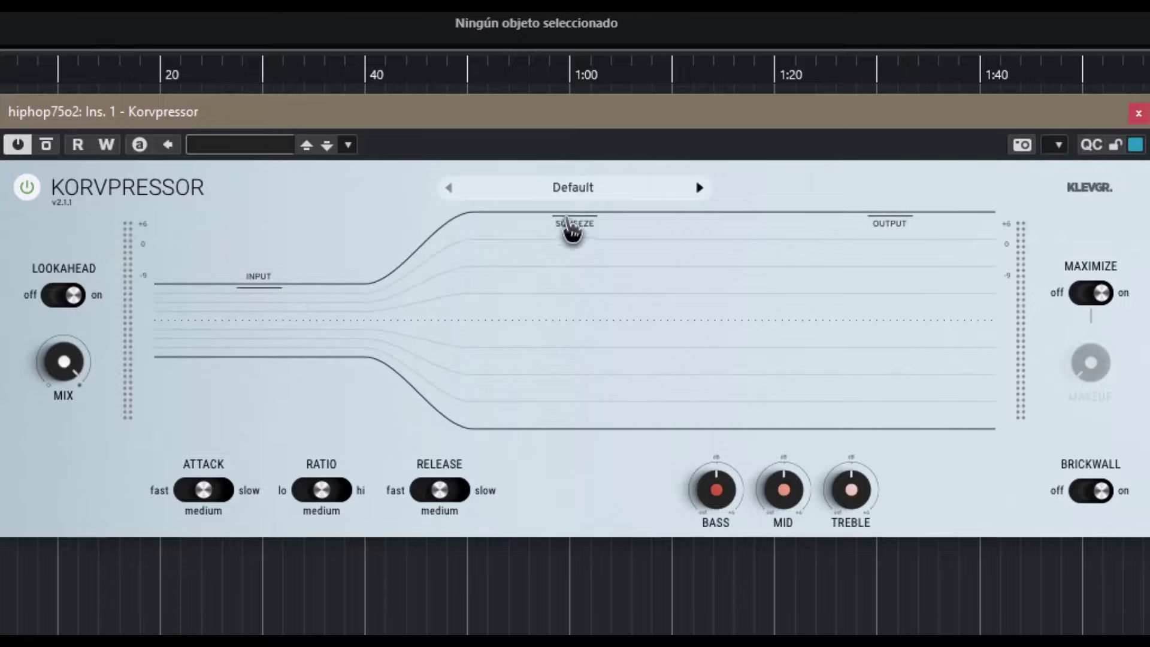
pyautogui.moveTo(572, 228)
pyautogui.mouseDown()
pyautogui.moveTo(572, 347)
pyautogui.moveTo(573, 210)
pyautogui.mouseUp()
pyautogui.moveTo(868, 249); pyautogui.dragTo(905, 269)
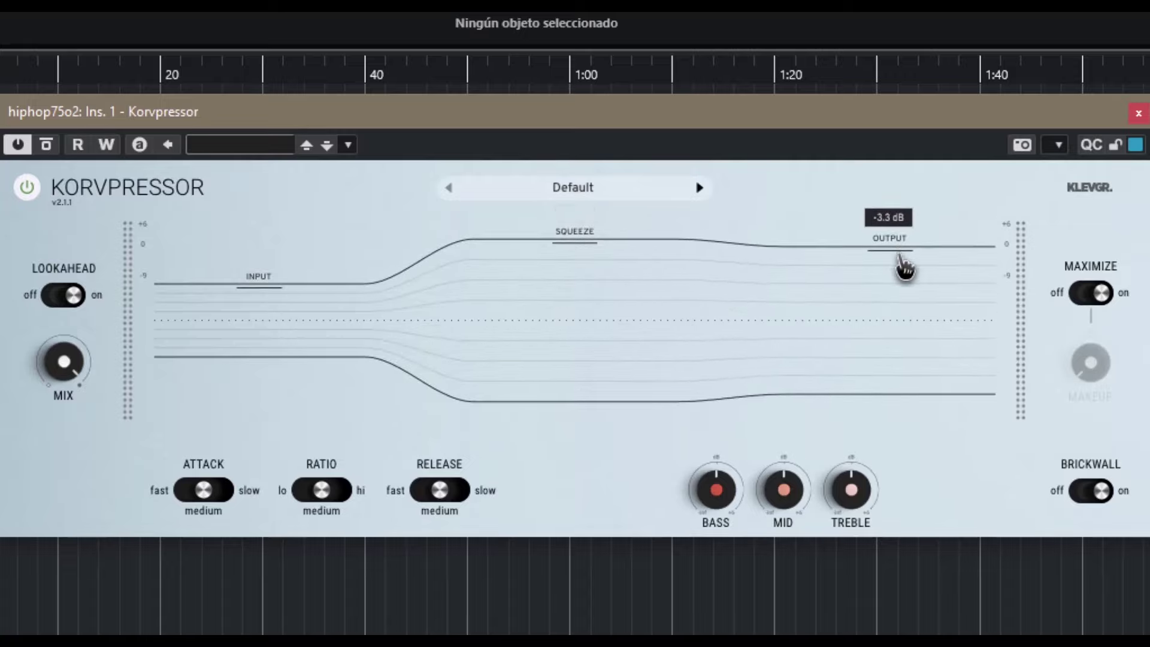
pyautogui.moveTo(905, 269); pyautogui.dragTo(904, 270)
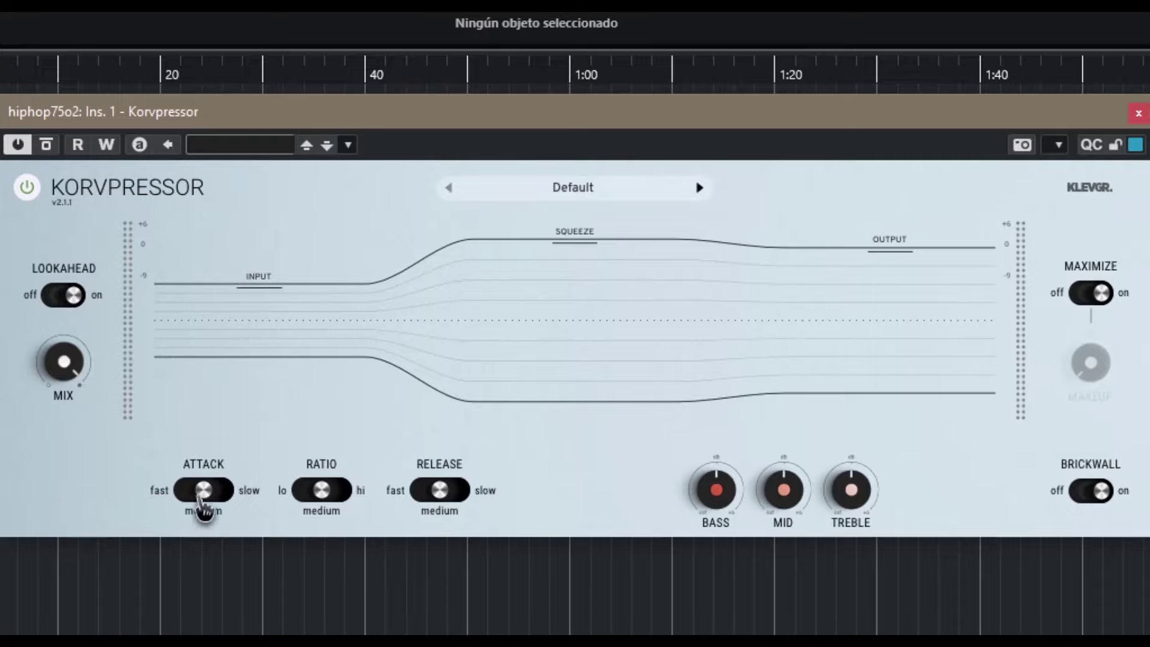
# Set the attack to slow and try the release settings, leaving release at medium
pyautogui.moveTo(204, 506); pyautogui.dragTo(262, 503)
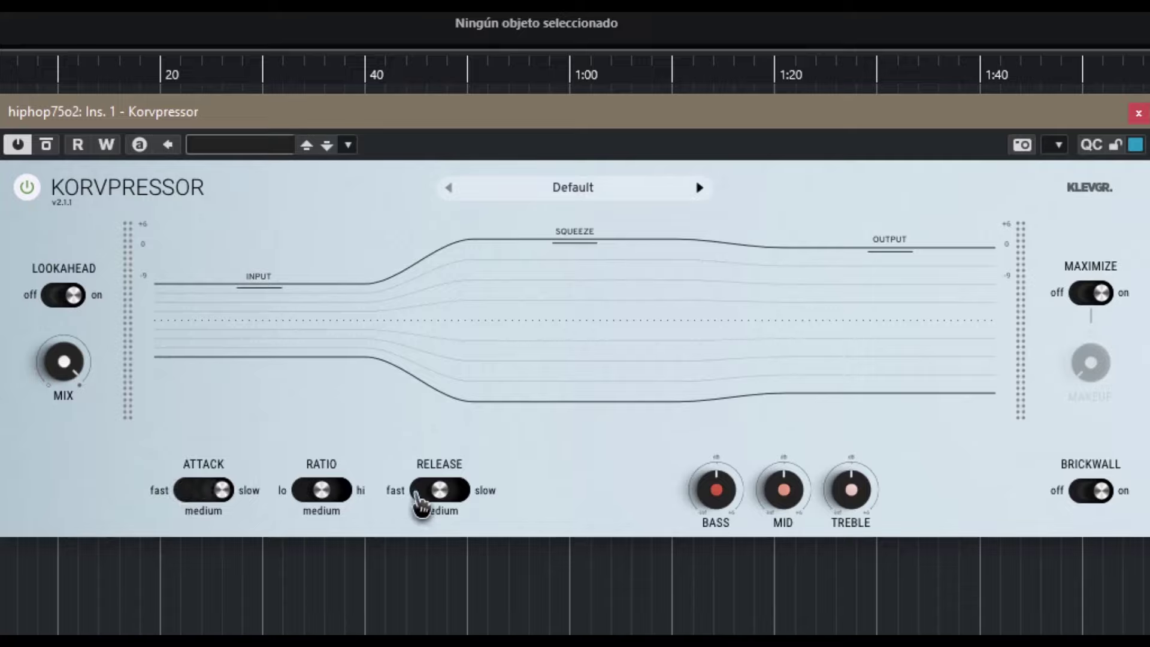
pyautogui.moveTo(423, 502); pyautogui.dragTo(454, 516)
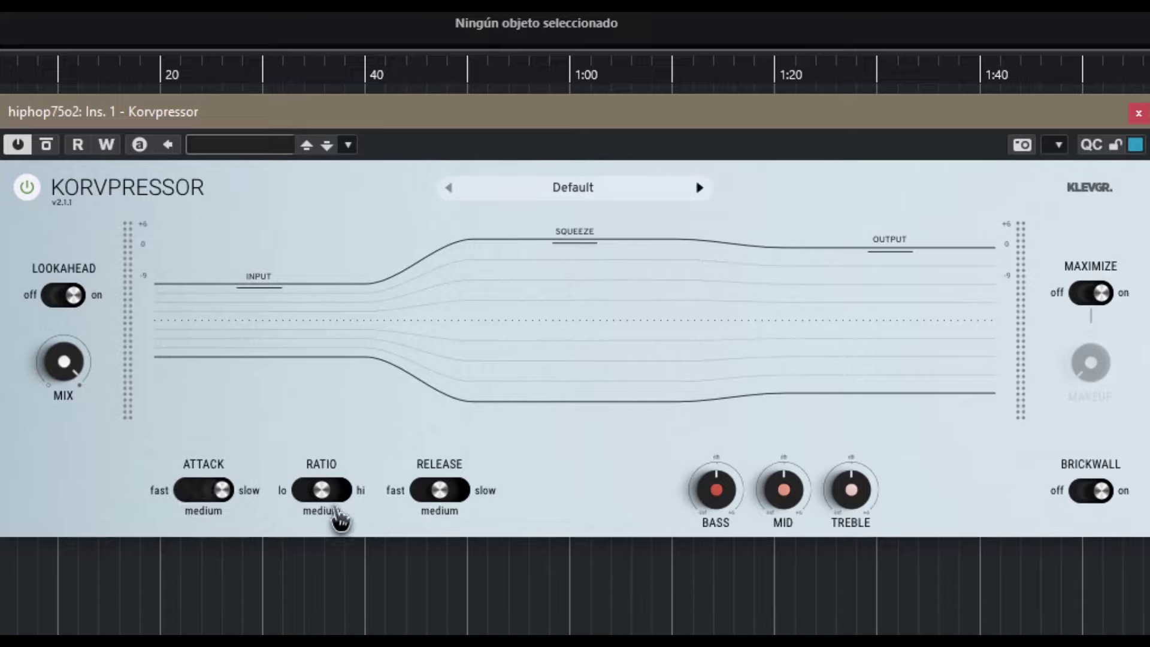